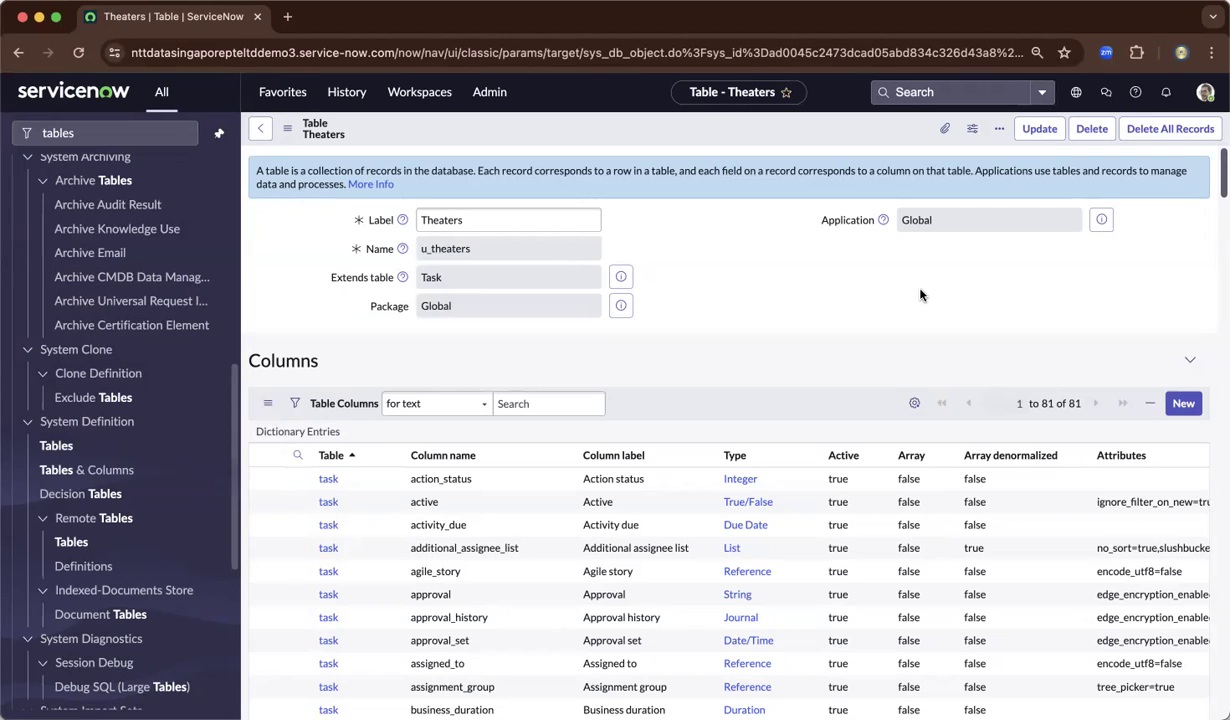
Go to the System Definition tables list and bring up a blank new table record
{"action": "left_click", "coordinate": [93, 132]}
{"action": "key", "text": "super+a"}
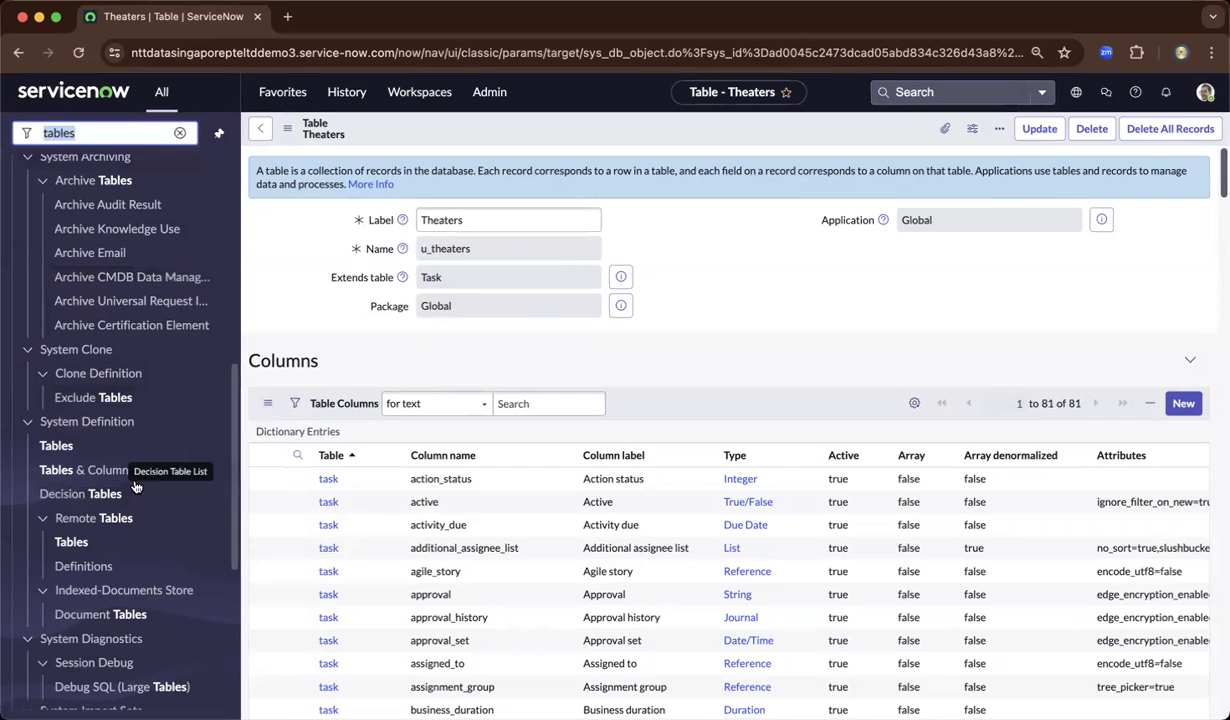
{"action": "scroll", "coordinate": [128, 470], "scroll_direction": "down", "scroll_amount": 3}
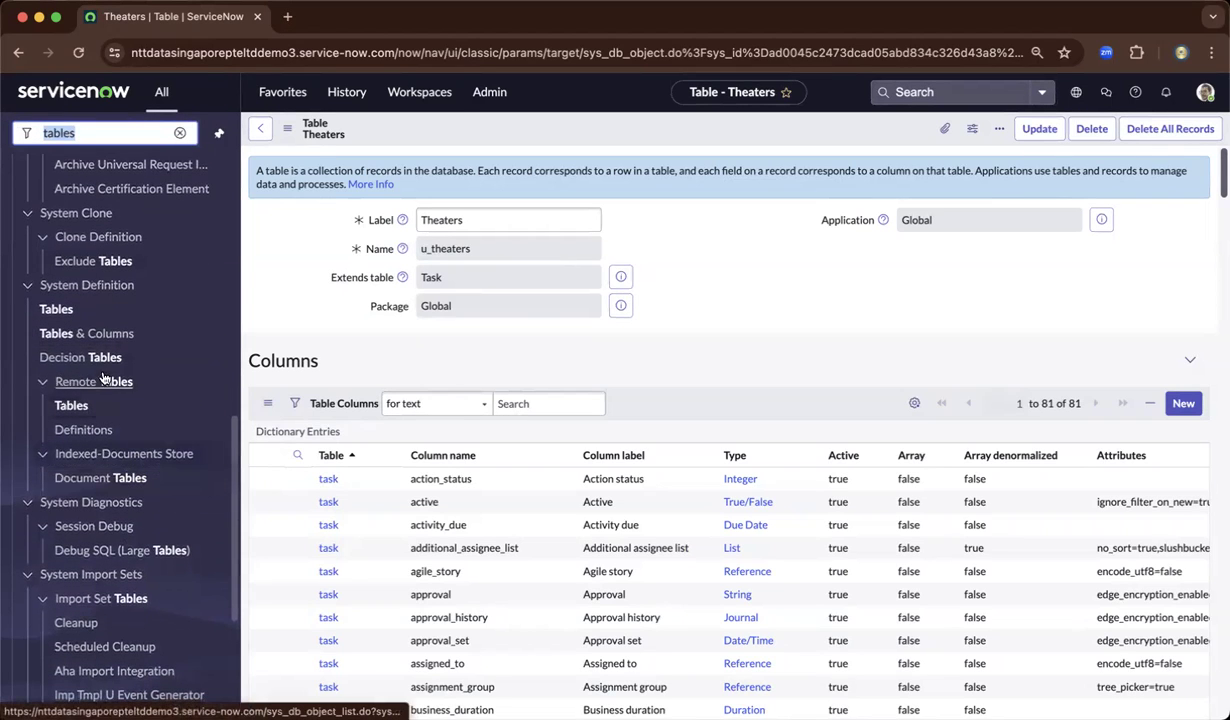
{"action": "left_click", "coordinate": [56, 312]}
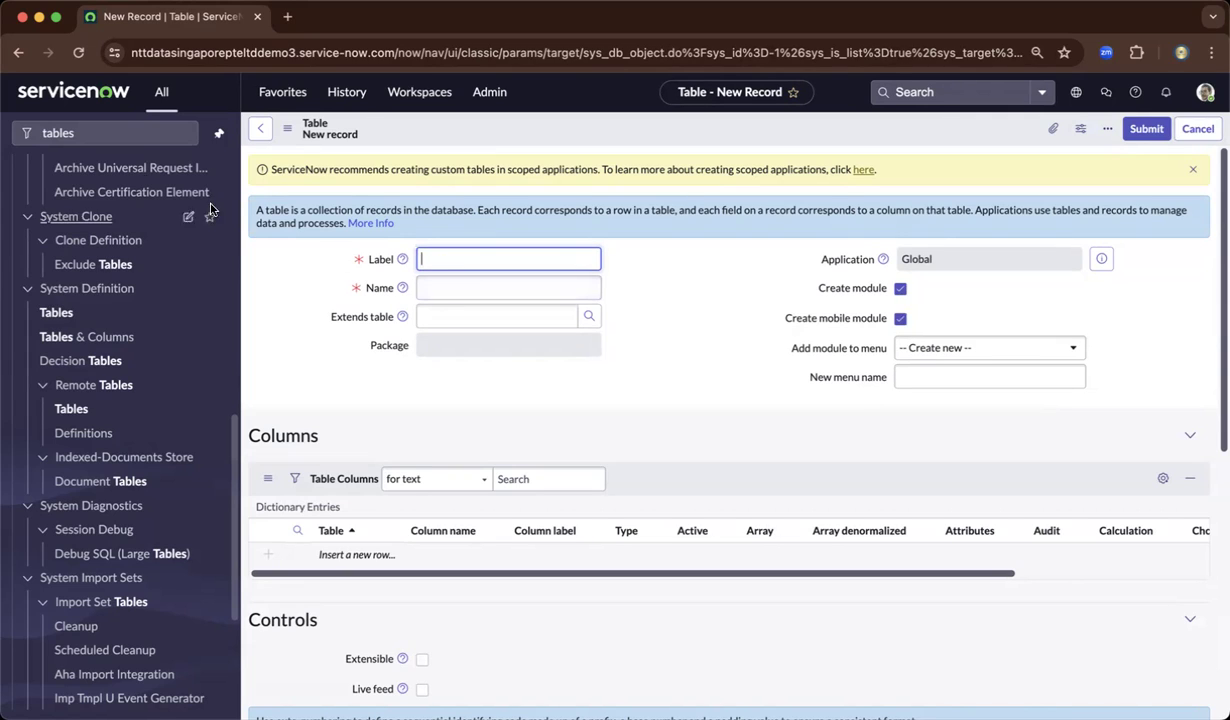
Filter the navigator for "thea" and open the Theaters application menu record for editing
{"action": "left_click", "coordinate": [67, 131]}
{"action": "double_click", "coordinate": [67, 131]}
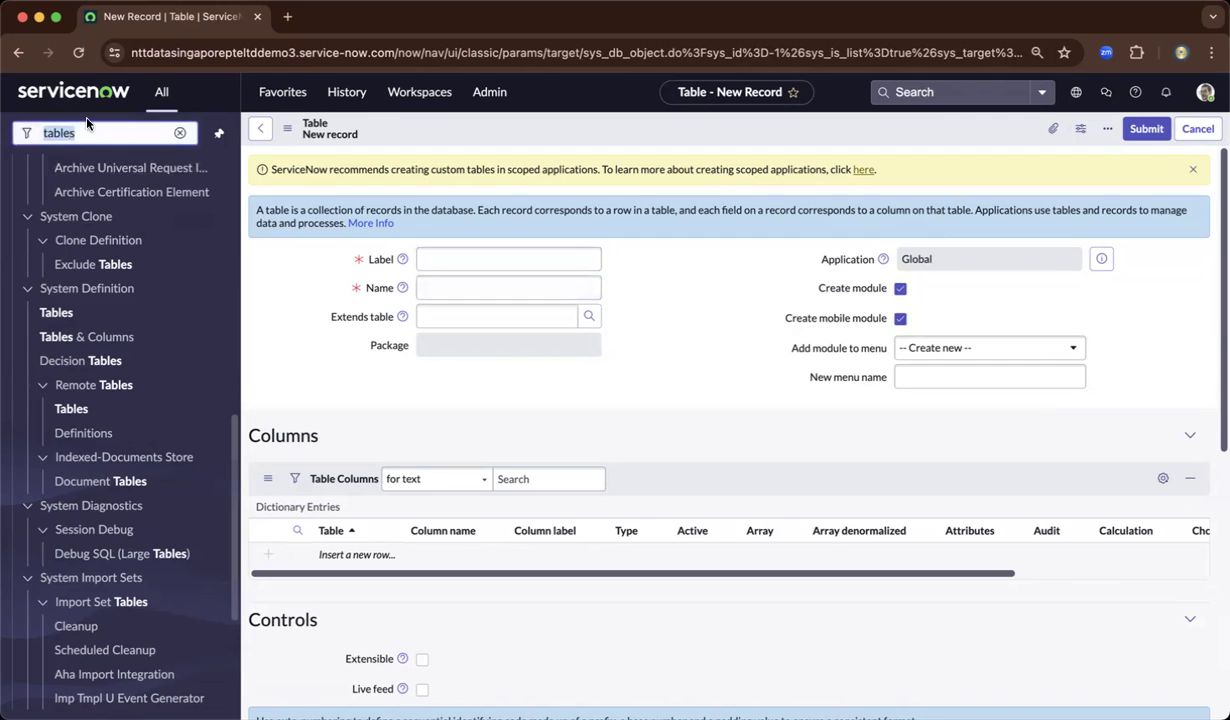
{"action": "type", "text": "thea"}
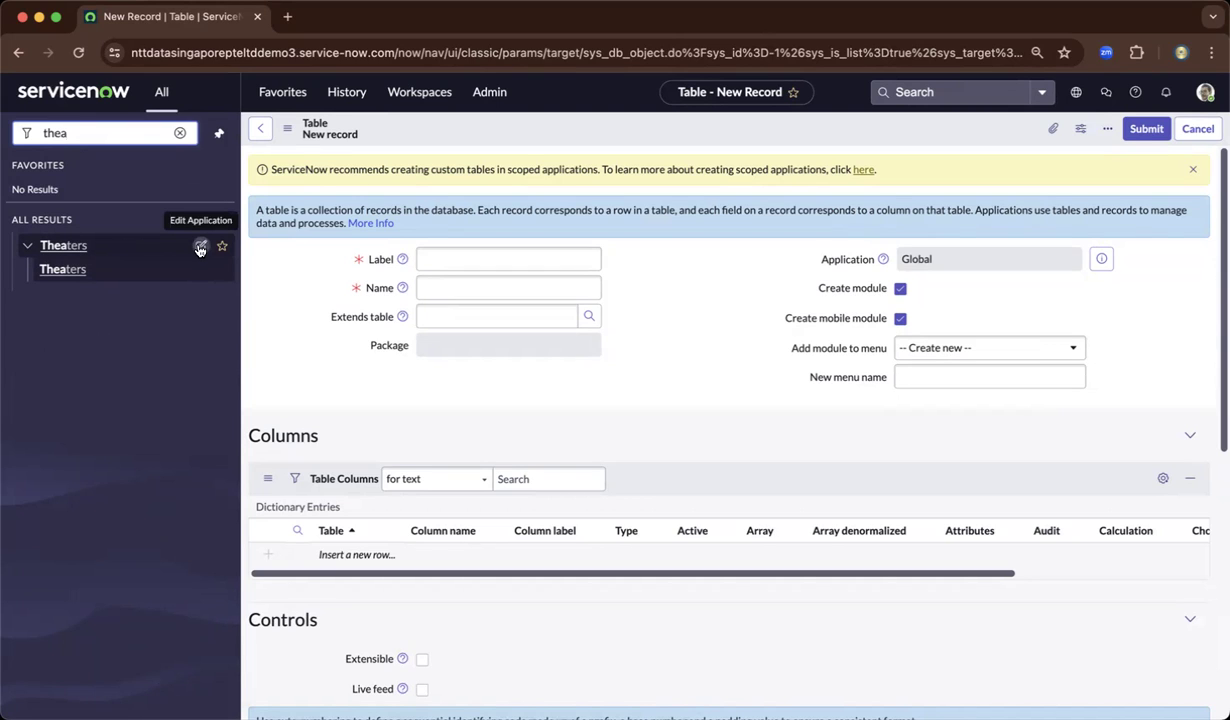
{"action": "left_click", "coordinate": [200, 247]}
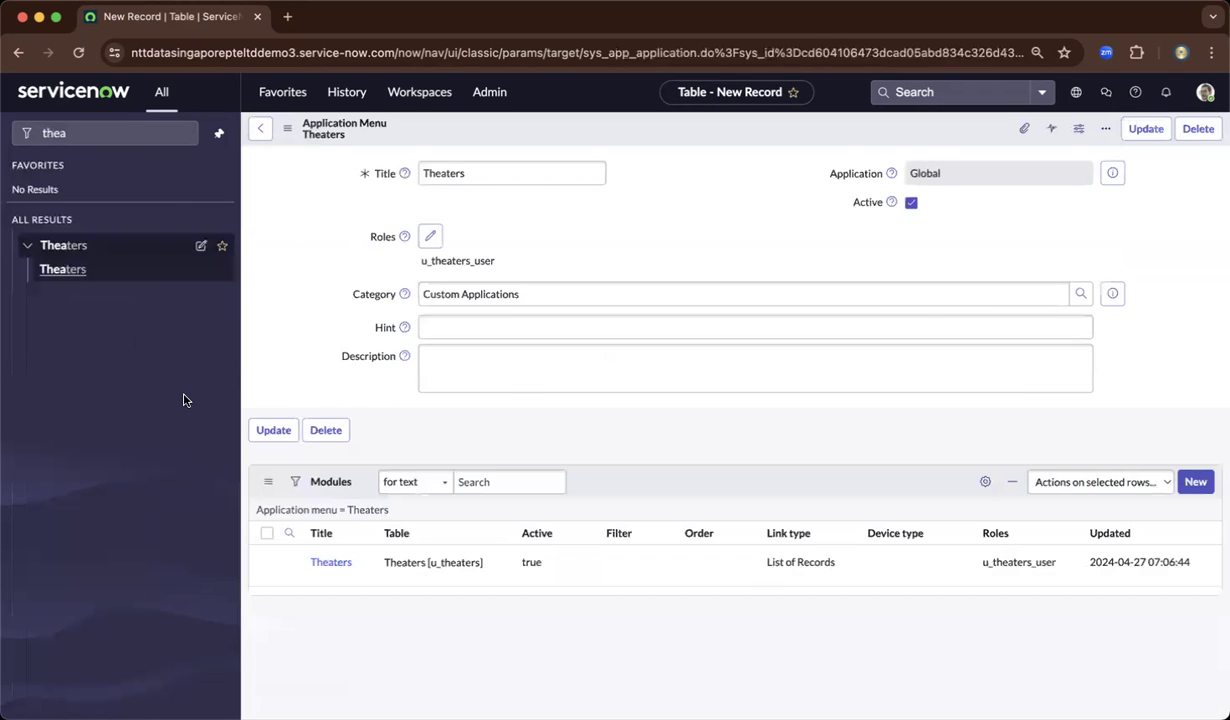
Rename the existing Theaters module in the application menu's module list to "Create Theaters"
{"action": "scroll", "coordinate": [318, 452], "scroll_direction": "down", "scroll_amount": 2}
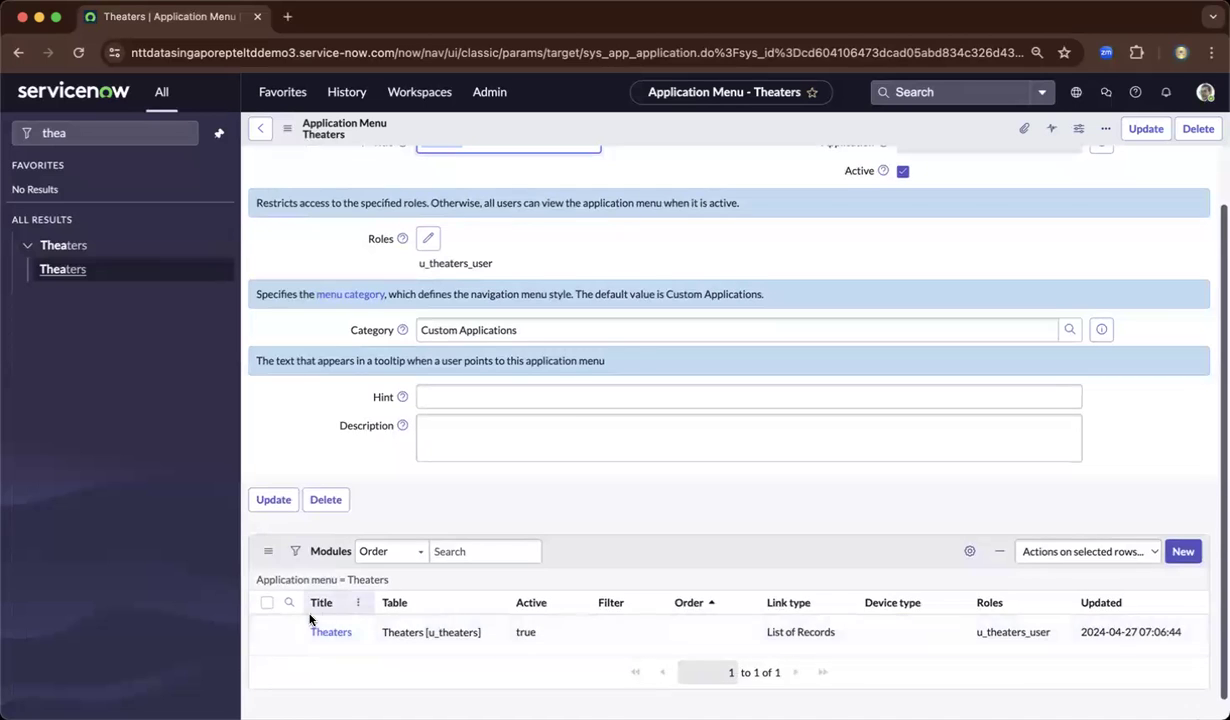
{"action": "double_click", "coordinate": [356, 631]}
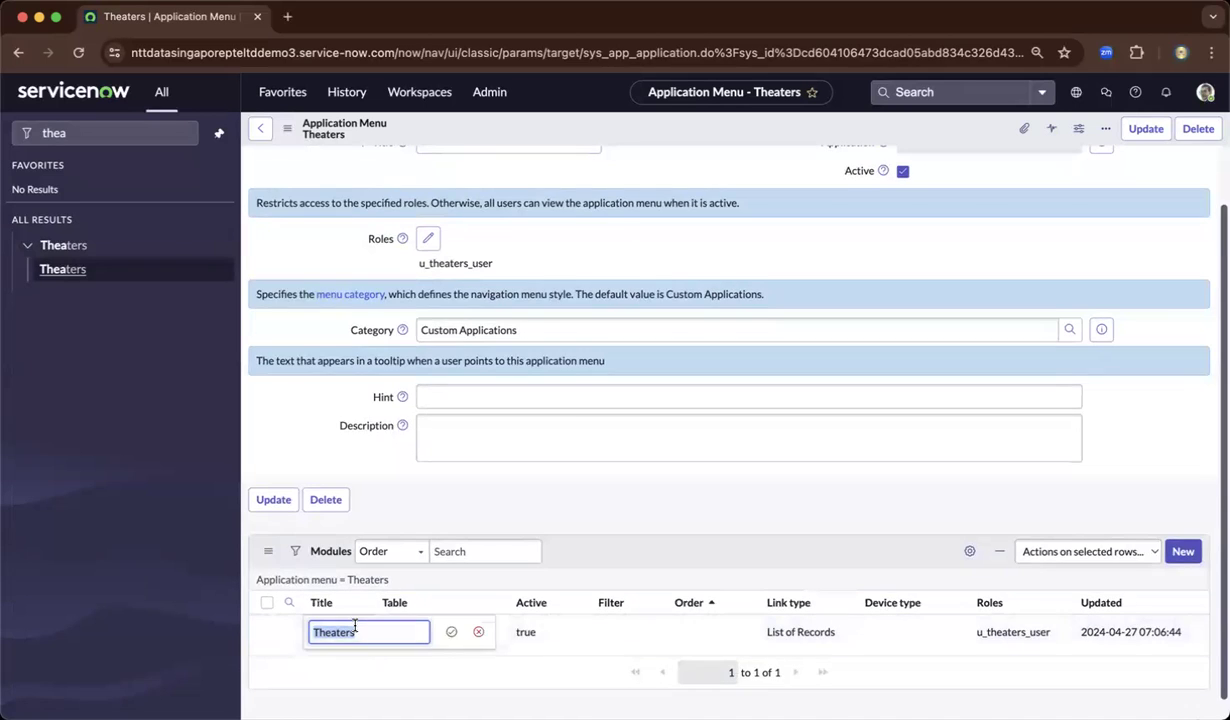
{"action": "type", "text": "Create Theaters"}
{"action": "left_click", "coordinate": [451, 631]}
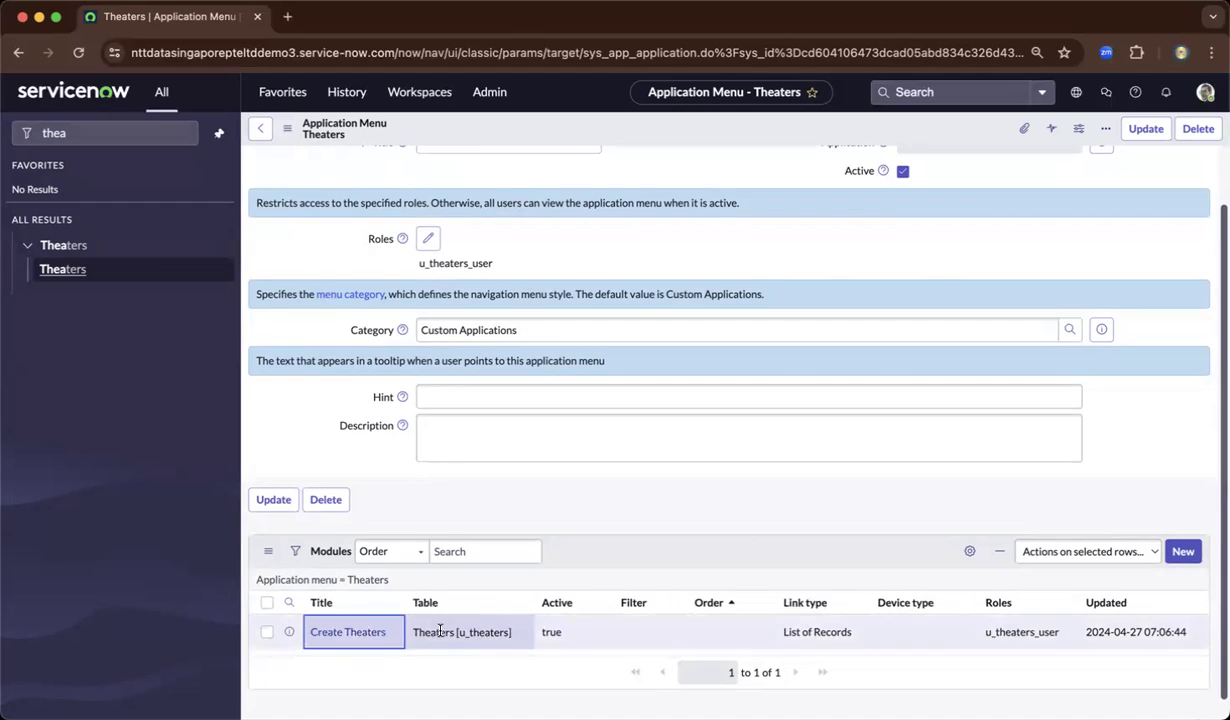
Start a new module under the Theaters application menu and title it "Edit Theatrs"
{"action": "left_click", "coordinate": [1183, 551]}
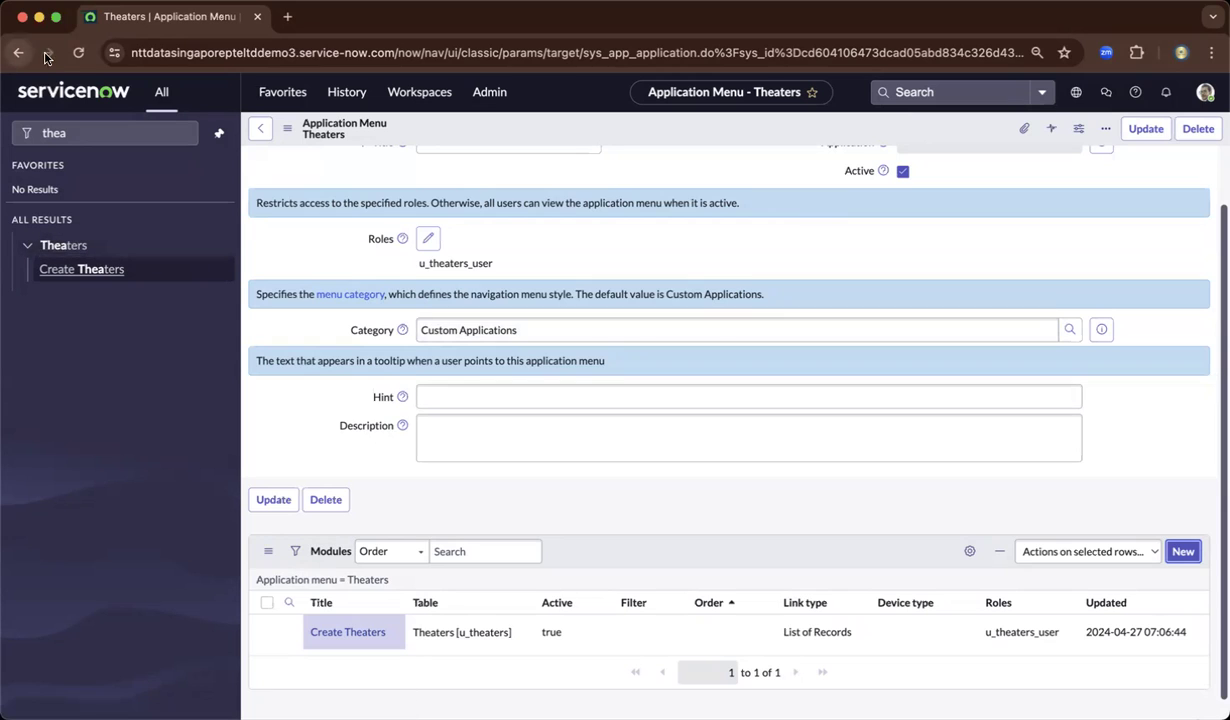
{"action": "left_click", "coordinate": [18, 52]}
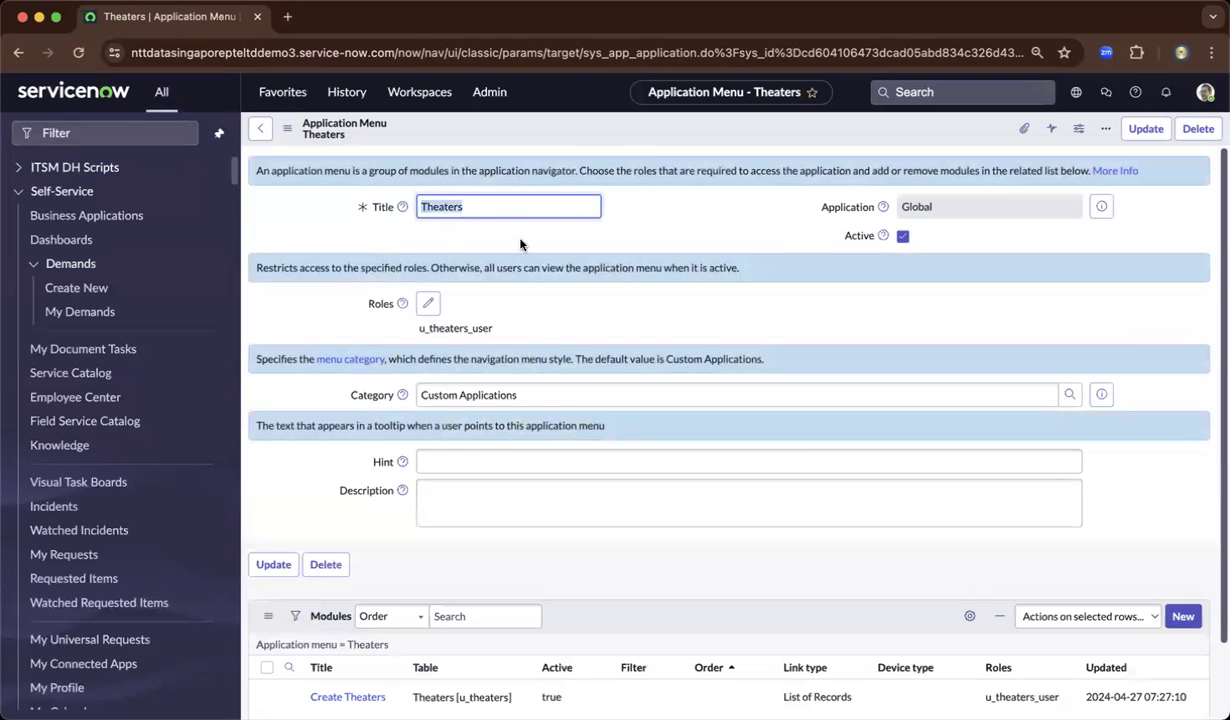
{"action": "scroll", "coordinate": [532, 331], "scroll_direction": "down", "scroll_amount": 2}
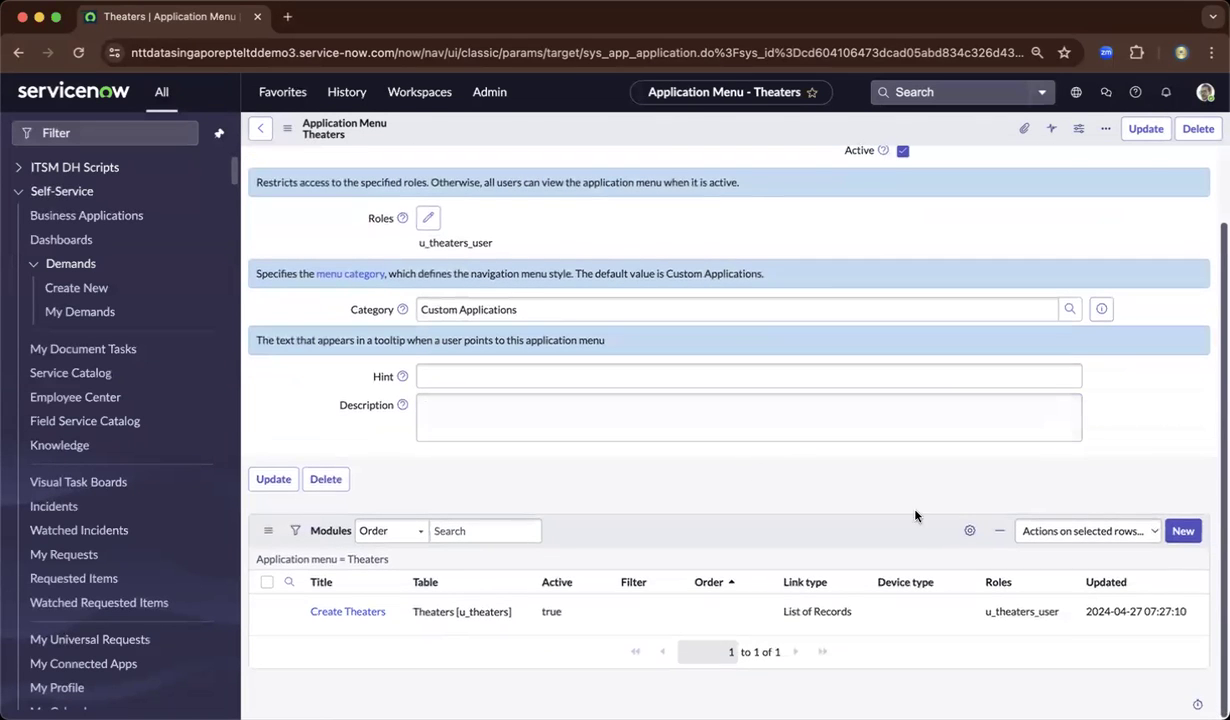
{"action": "left_click", "coordinate": [1183, 531]}
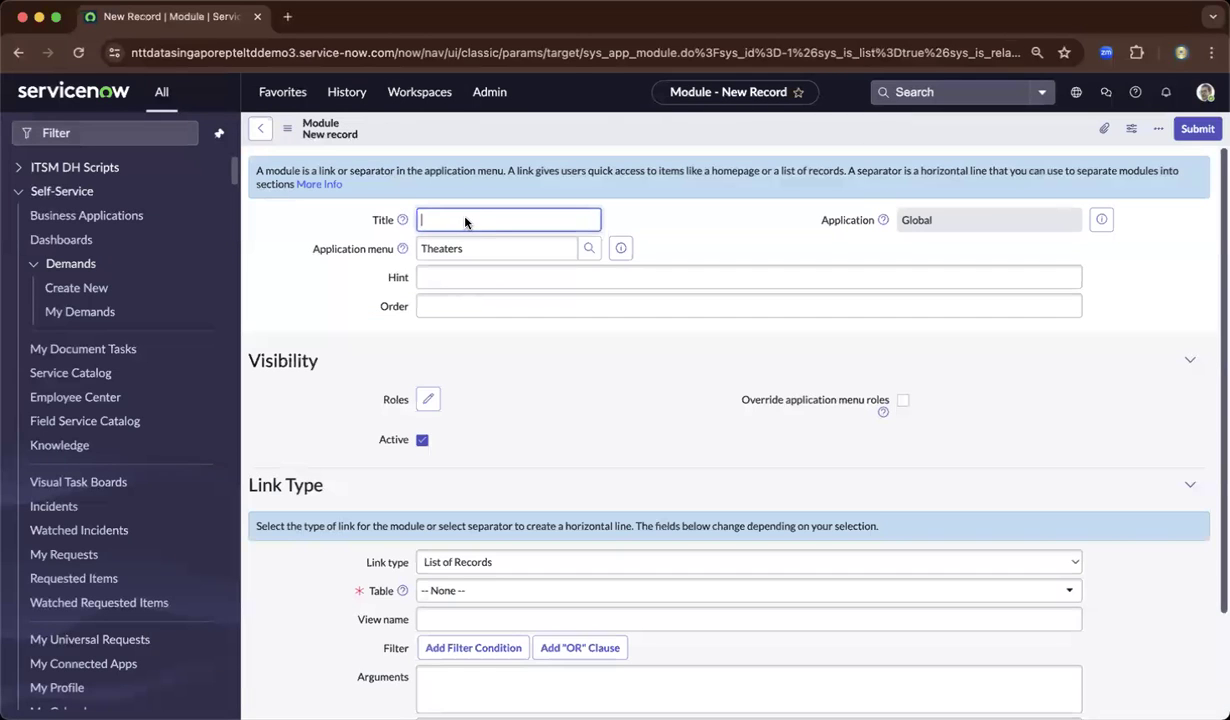
{"action": "type", "text": "Edit"}
{"action": "type", "text": " The"}
{"action": "key", "text": "BackSpace"}
{"action": "type", "text": "heatrs"}
{"action": "key", "text": "Tab"}
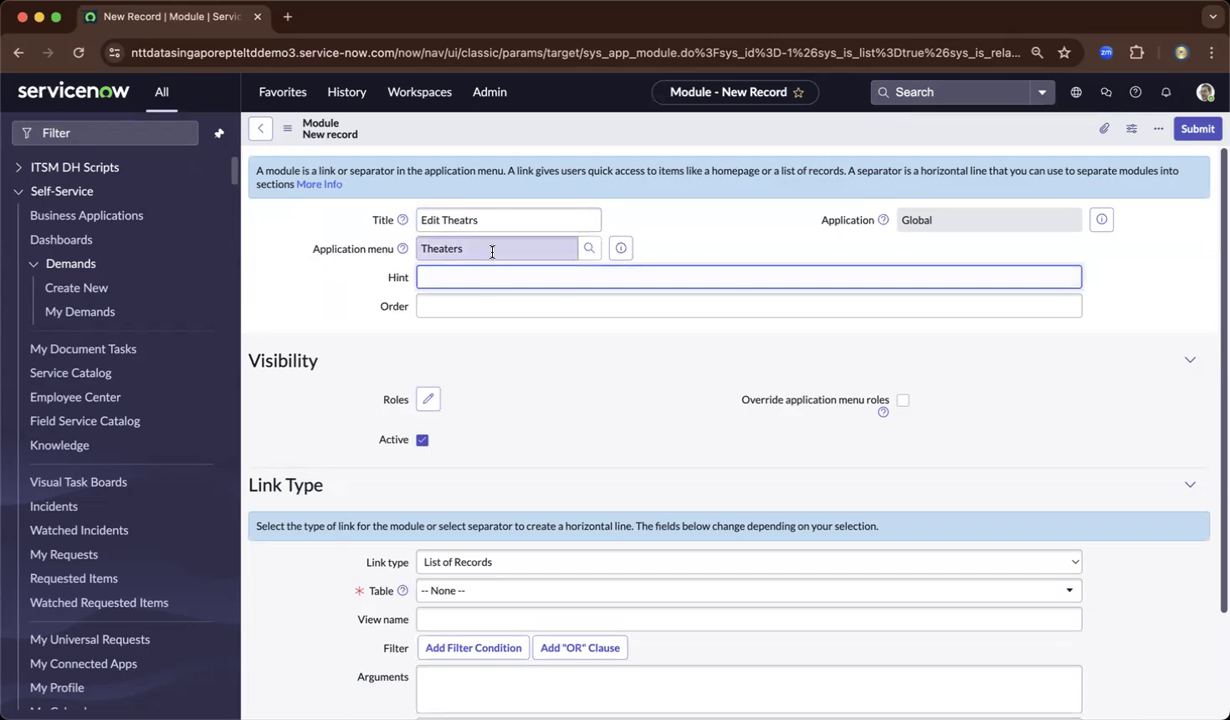
Keep the new module's link type as List of Records and set its table to Theaters [u_theaters]
{"action": "left_click", "coordinate": [491, 251]}
{"action": "double_click", "coordinate": [491, 251]}
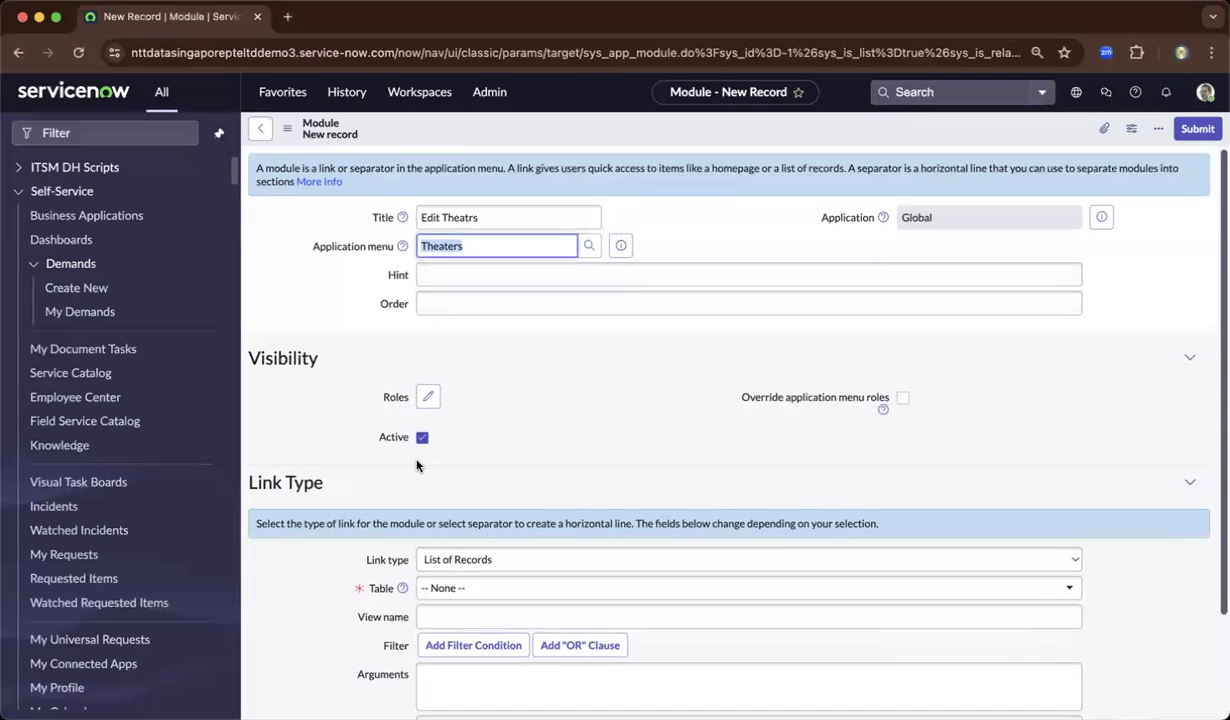
{"action": "scroll", "coordinate": [418, 466], "scroll_direction": "down", "scroll_amount": 1}
{"action": "scroll", "coordinate": [418, 466], "scroll_direction": "down", "scroll_amount": 1}
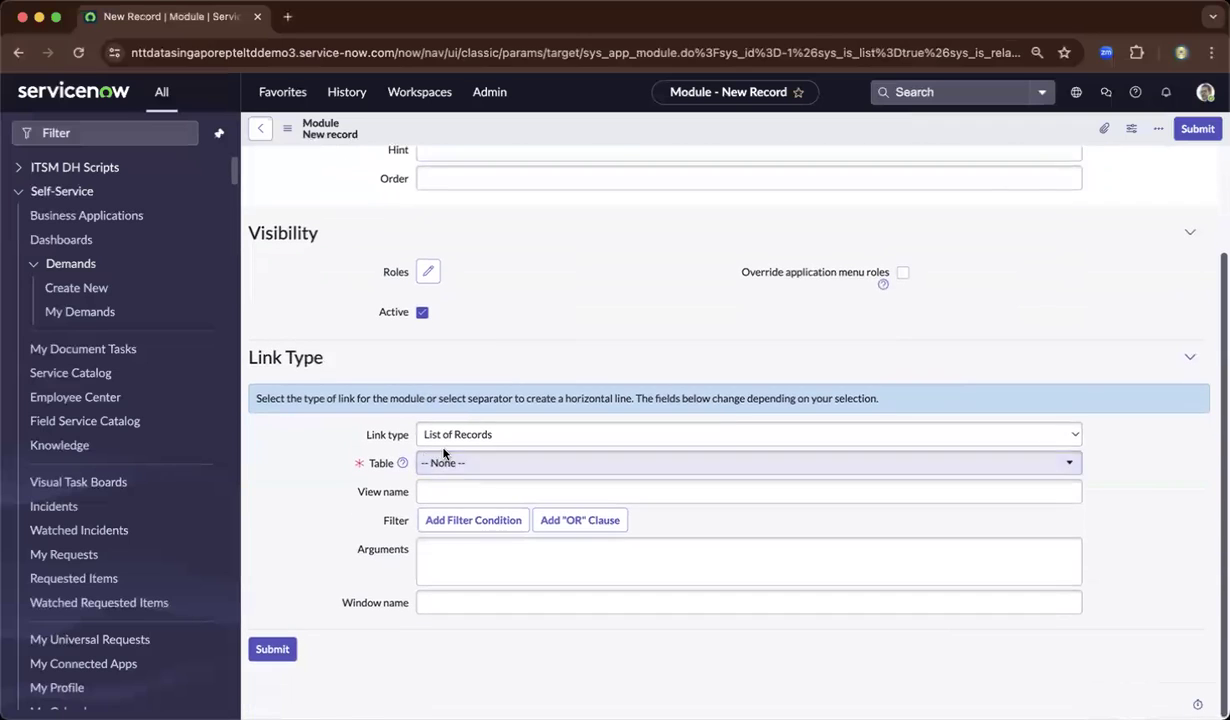
{"action": "left_click", "coordinate": [540, 437]}
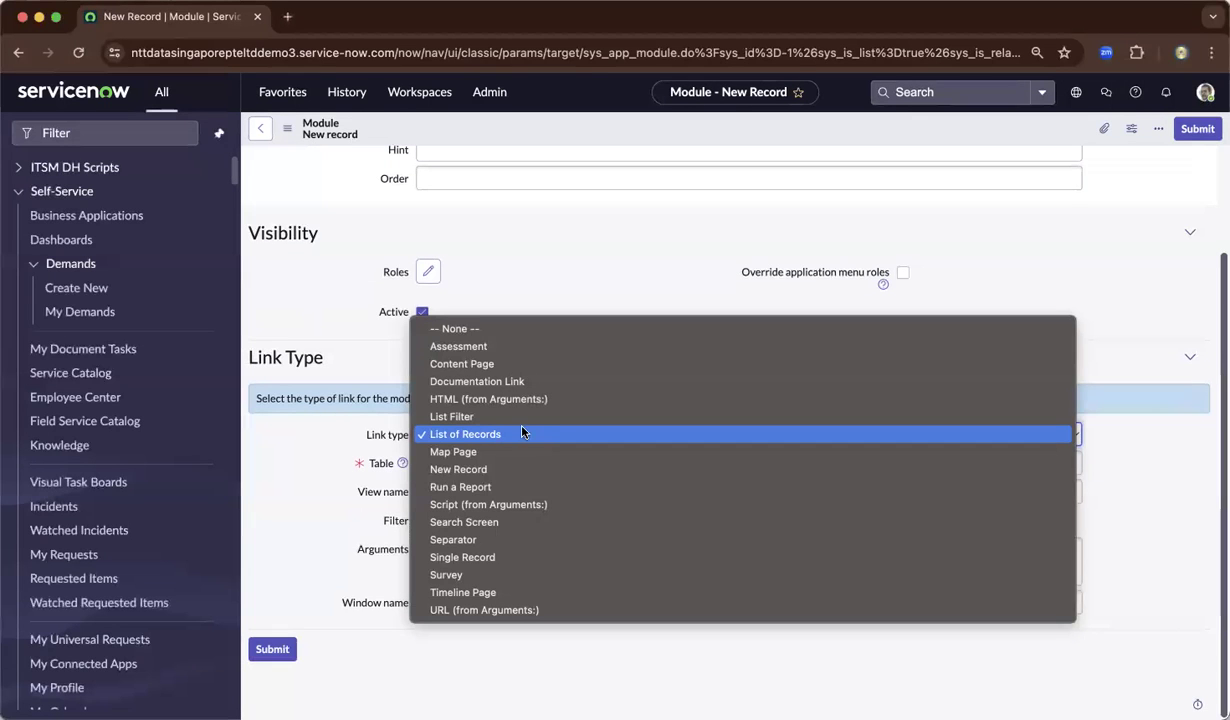
{"action": "left_click", "coordinate": [522, 432]}
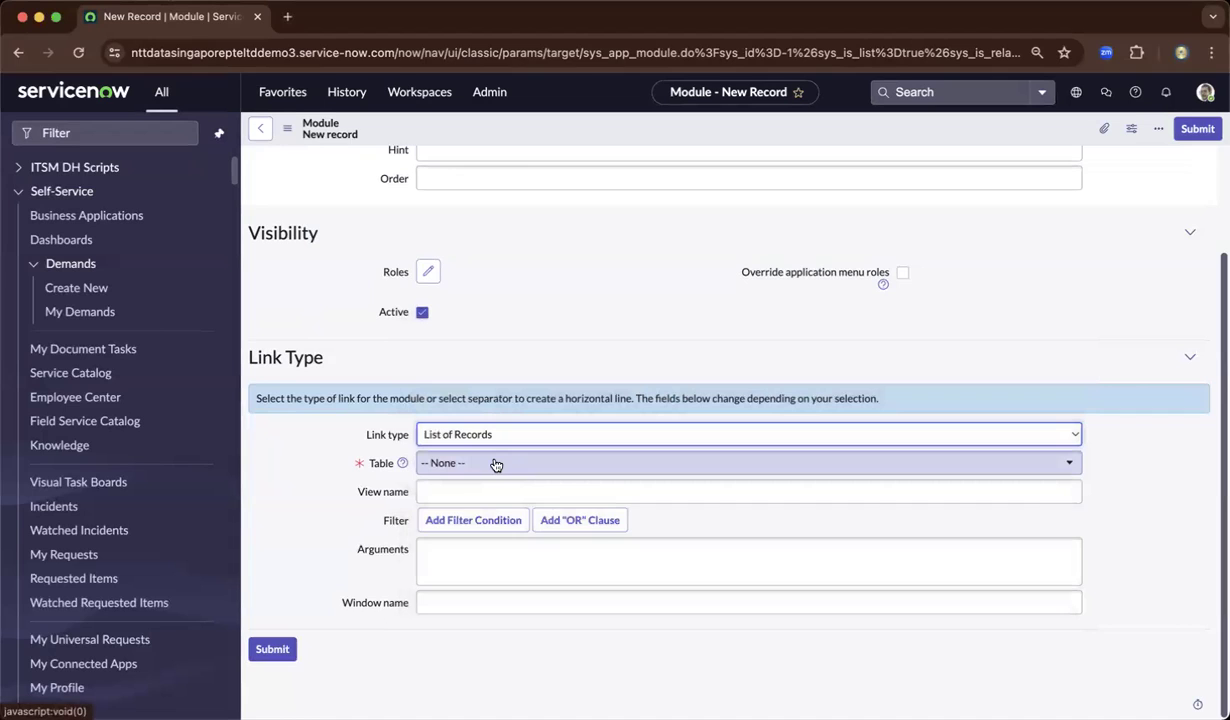
{"action": "left_click", "coordinate": [495, 463]}
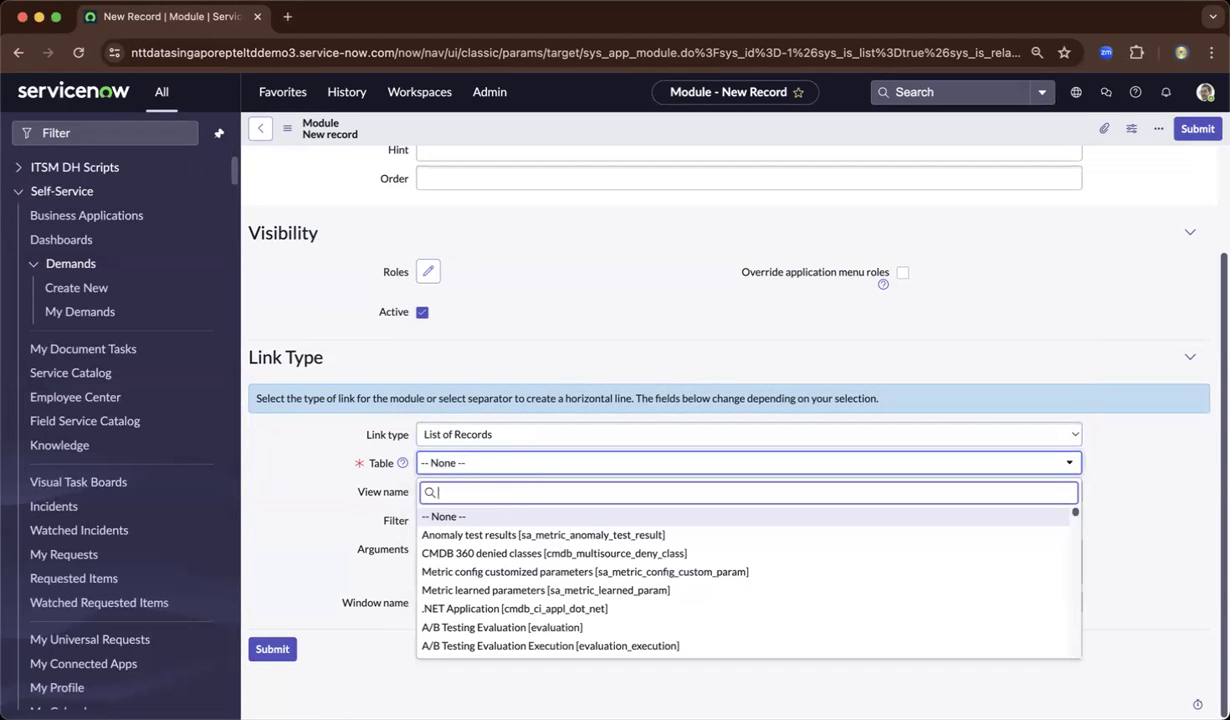
{"action": "type", "text": "u_"}
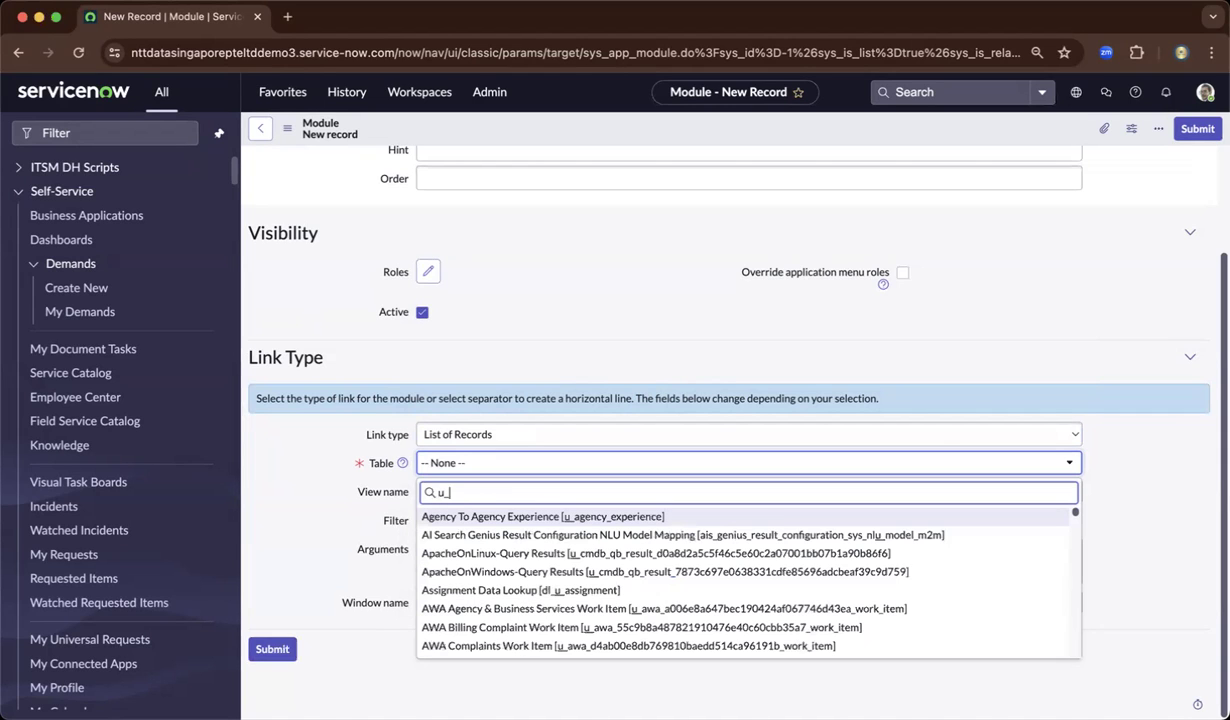
{"action": "type", "text": "th"}
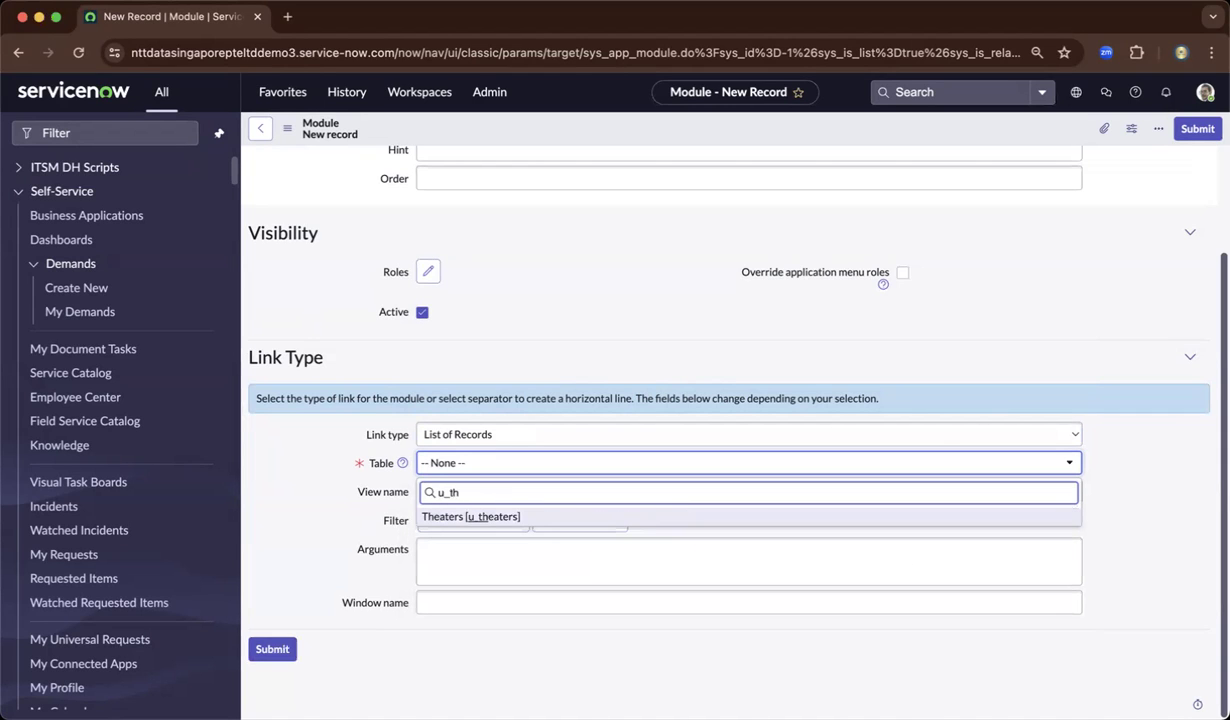
{"action": "left_click", "coordinate": [490, 514]}
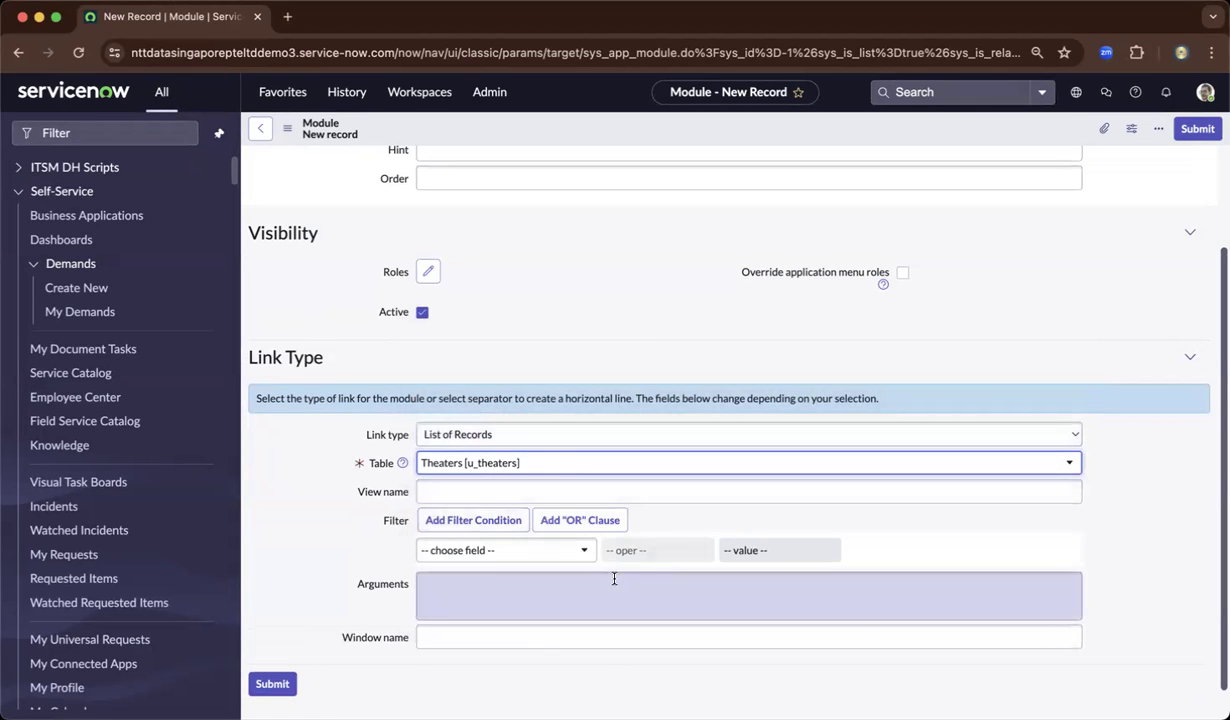
Save the new module record and stay on its form
{"action": "right_click", "coordinate": [628, 120]}
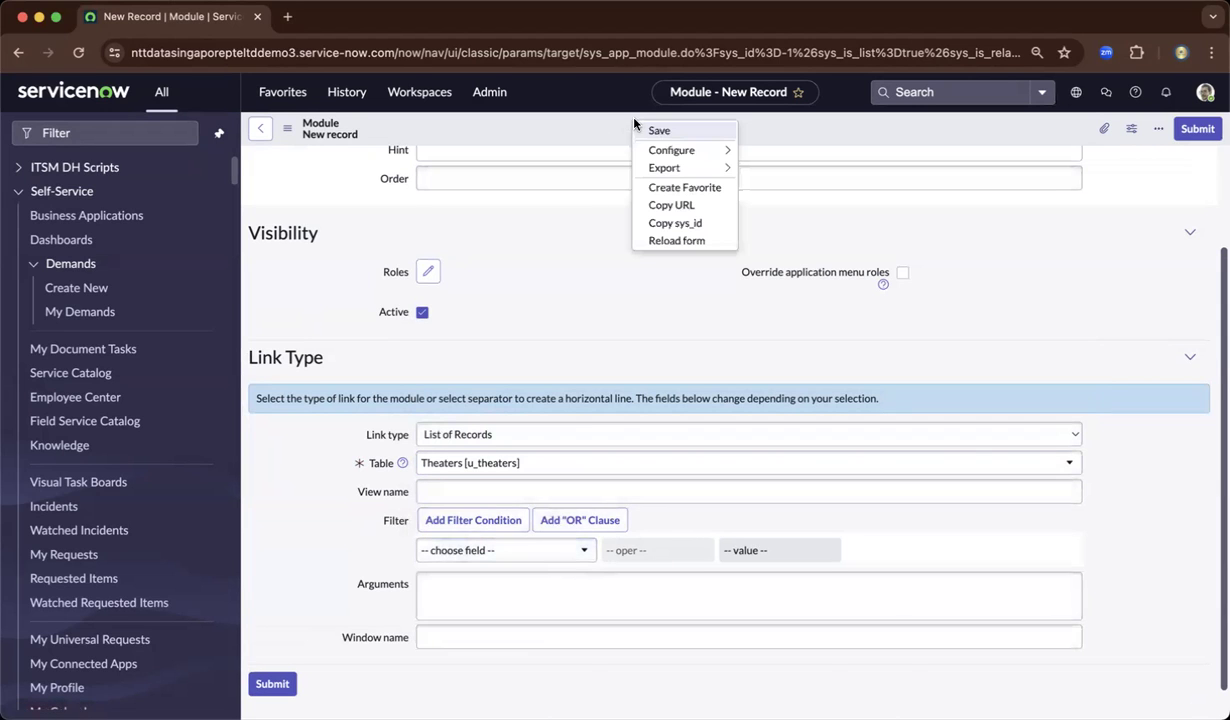
{"action": "left_click", "coordinate": [656, 132]}
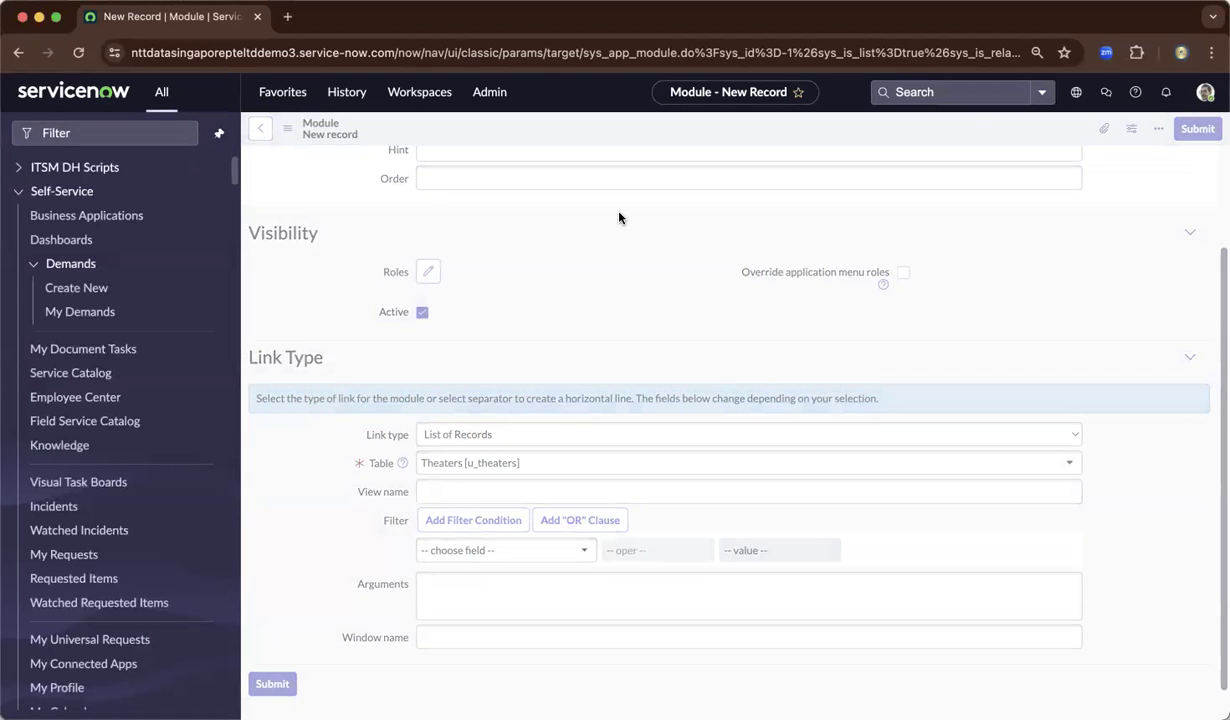
{"action": "scroll", "coordinate": [612, 222], "scroll_direction": "down", "scroll_amount": 1}
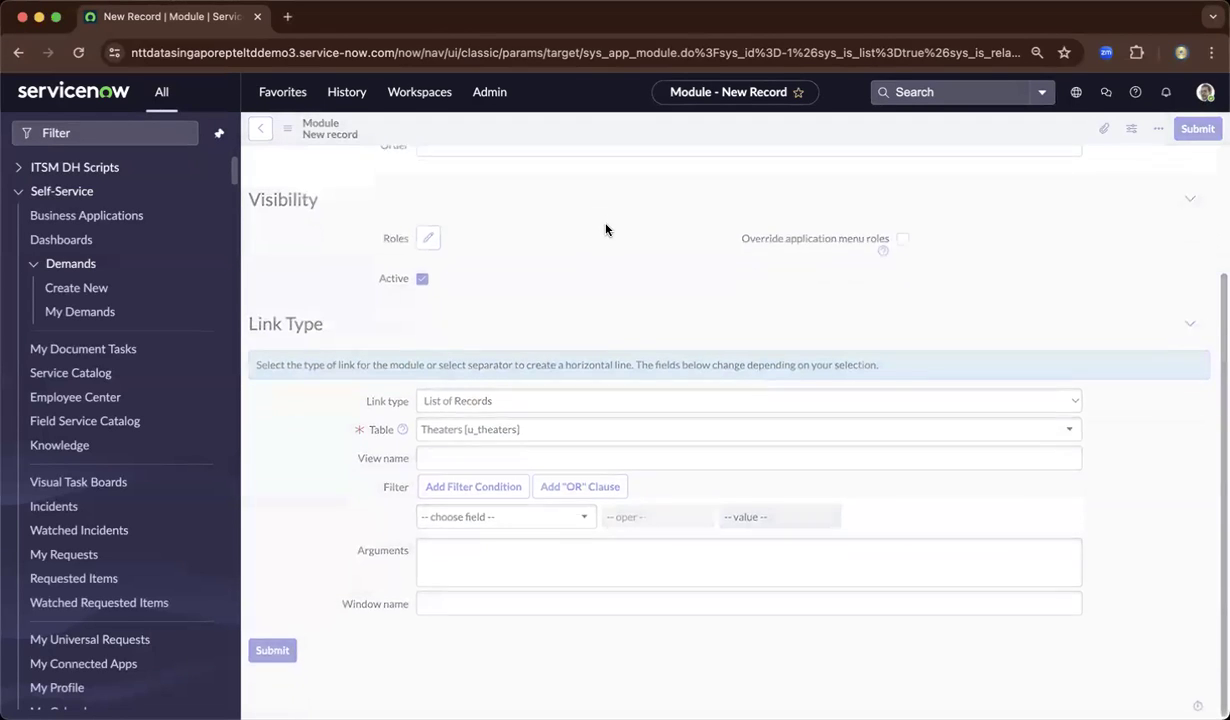
{"action": "scroll", "coordinate": [607, 224], "scroll_direction": "up", "scroll_amount": 3}
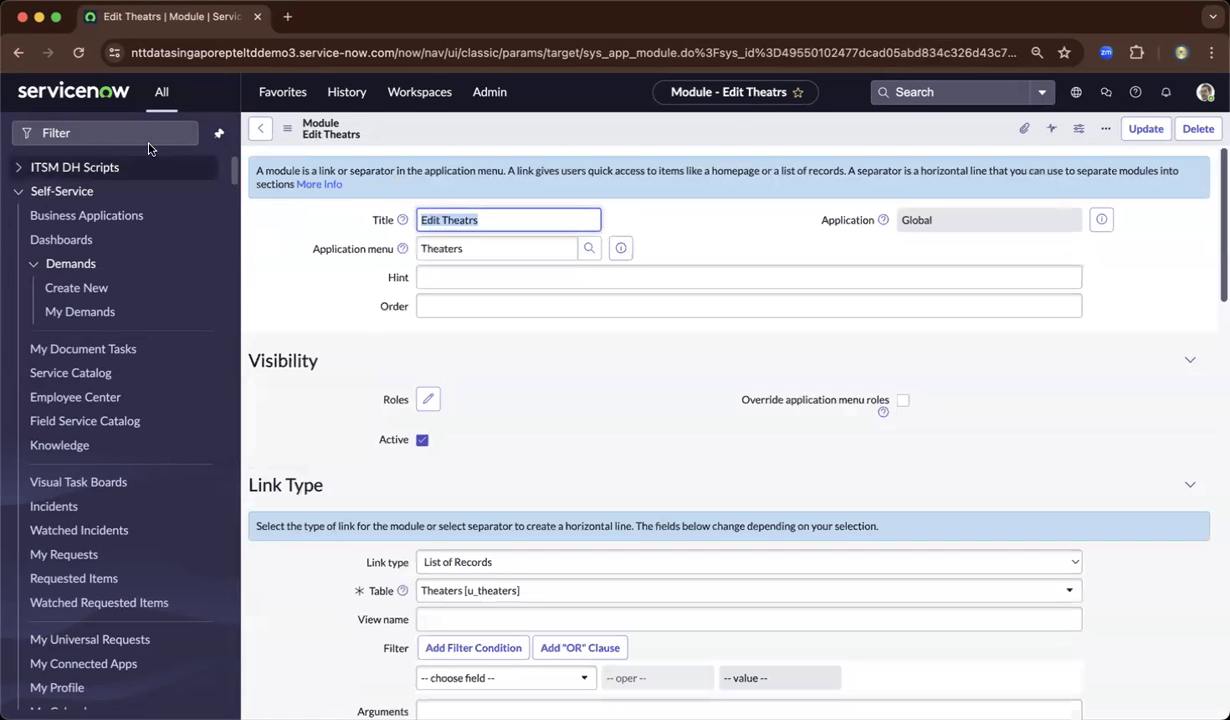
Reload the page and filter the navigator for "theater" to check the application's modules
{"action": "left_click", "coordinate": [118, 134]}
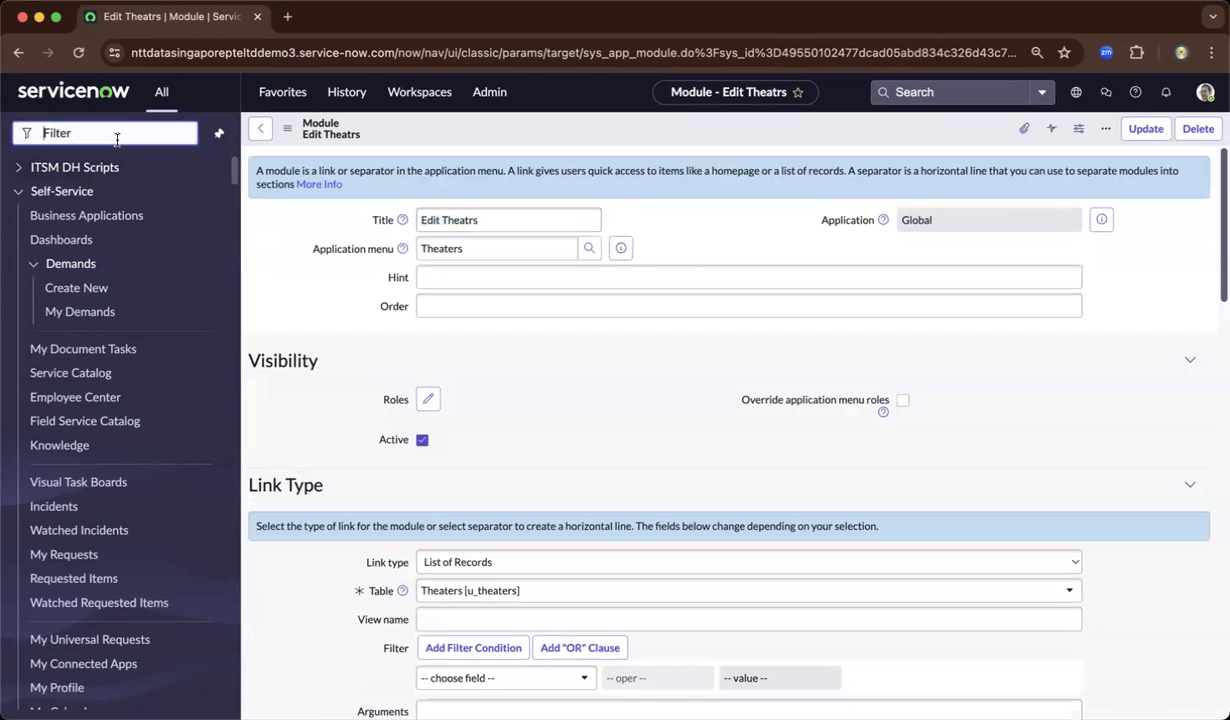
{"action": "type", "text": "thea"}
{"action": "left_click", "coordinate": [78, 52]}
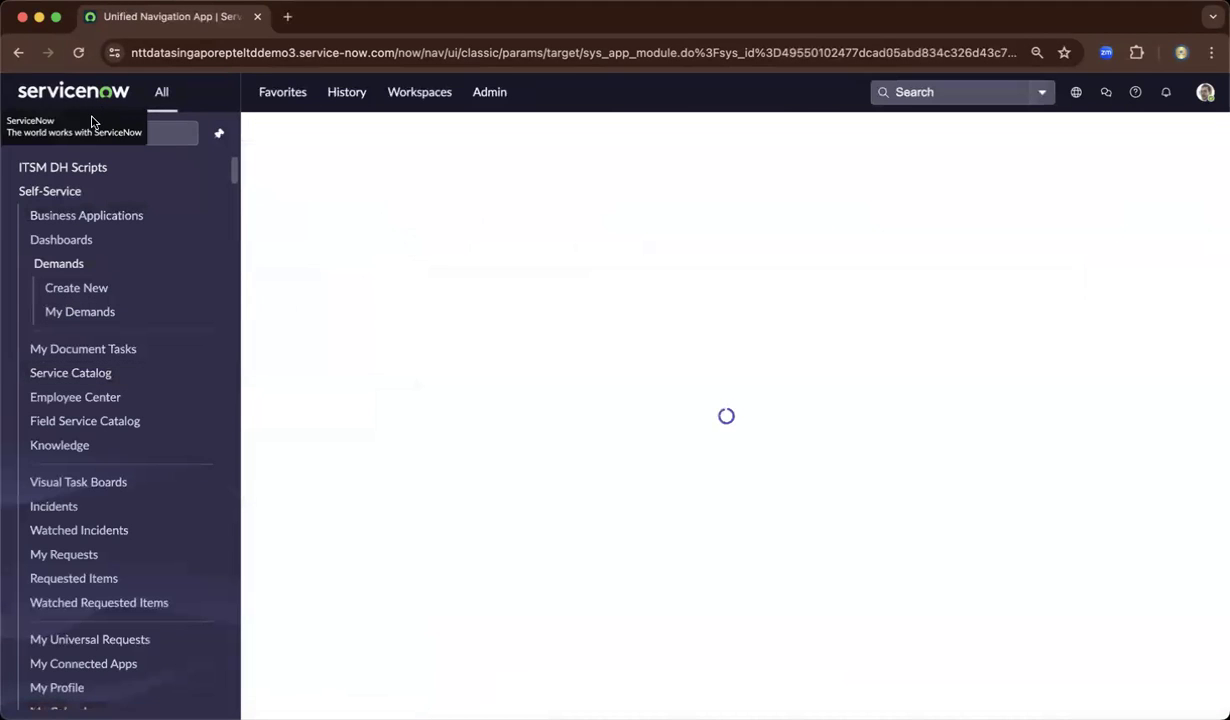
{"action": "left_click", "coordinate": [170, 129]}
{"action": "type", "text": "the"}
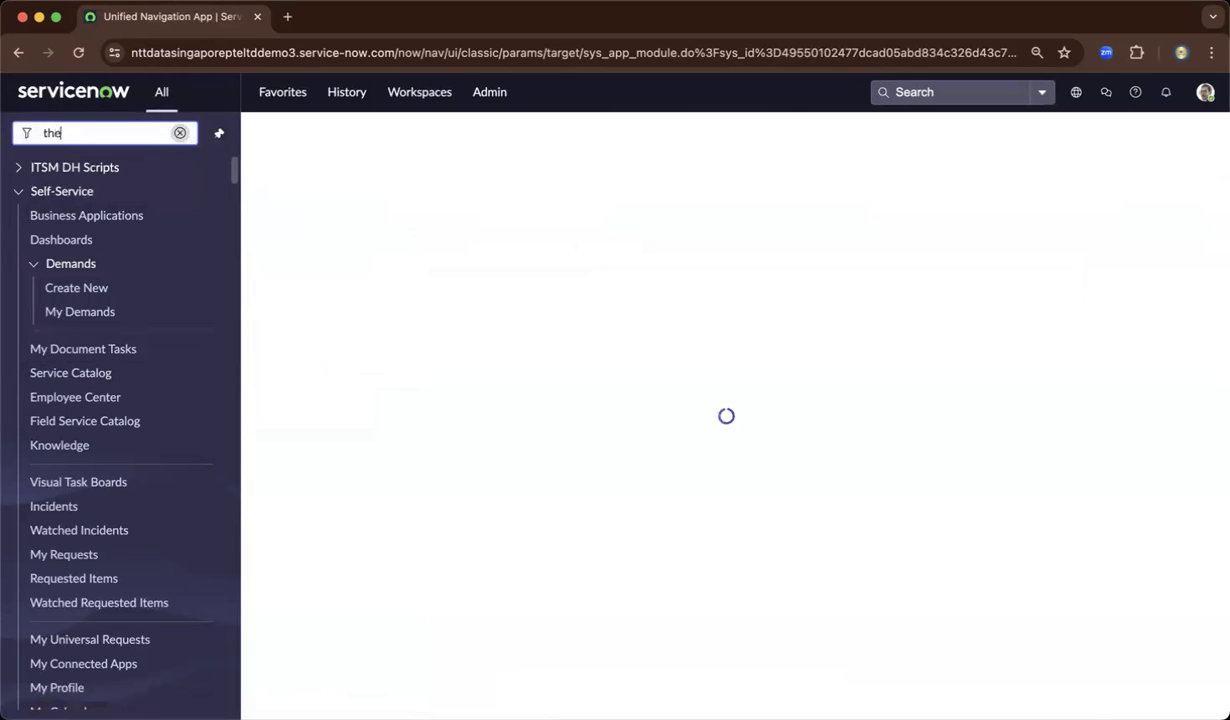
{"action": "type", "text": "ater"}
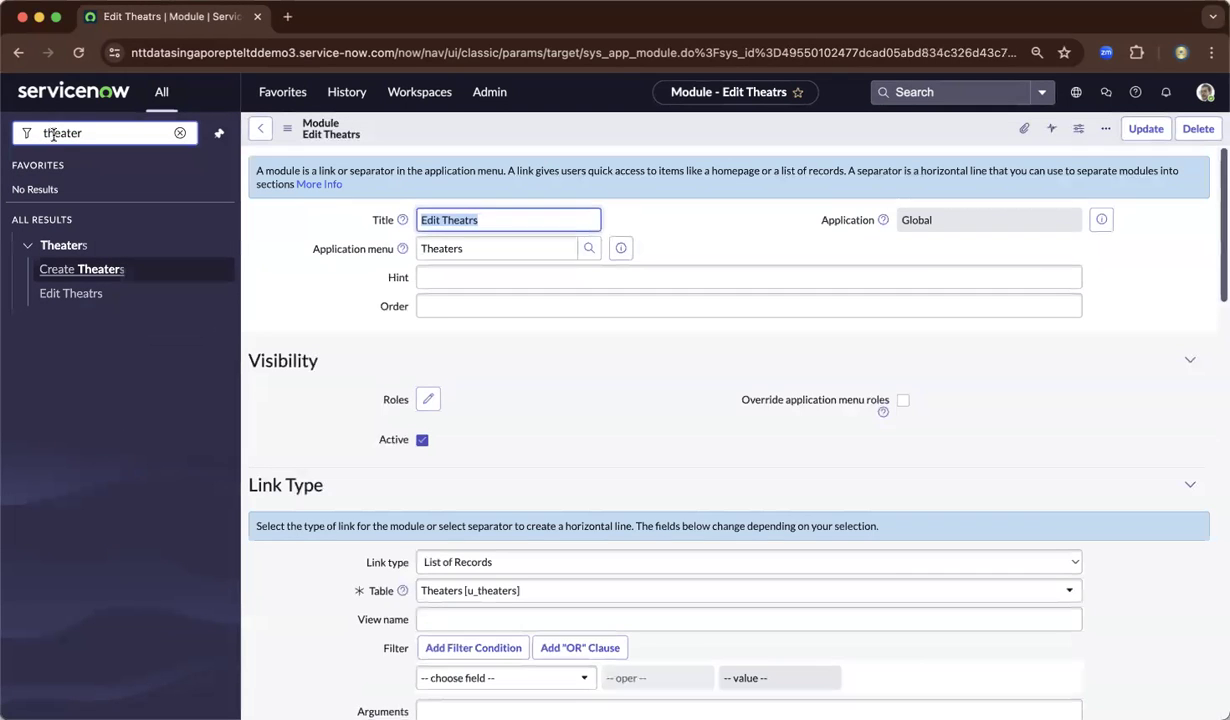
Filter the navigator for "incident" and open the Incident application's Create New module definition to examine its roles, link type and arguments
{"action": "double_click", "coordinate": [53, 134]}
{"action": "type", "text": "incident"}
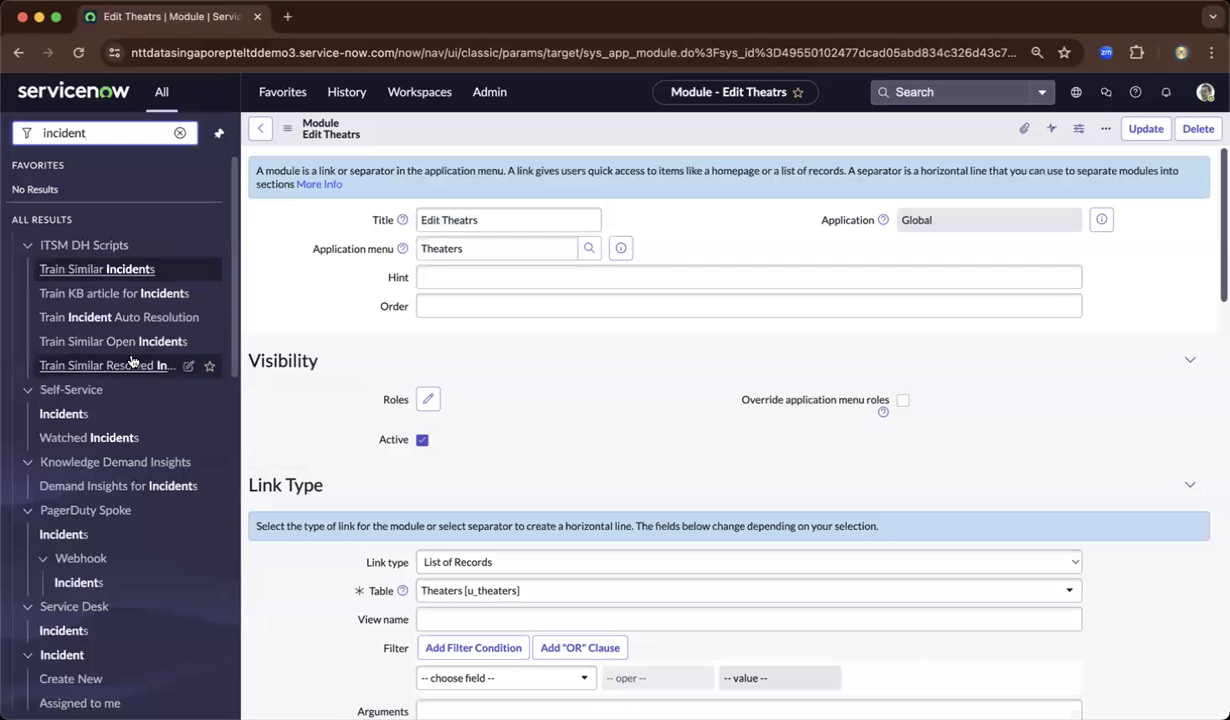
{"action": "scroll", "coordinate": [110, 355], "scroll_direction": "down", "scroll_amount": 3}
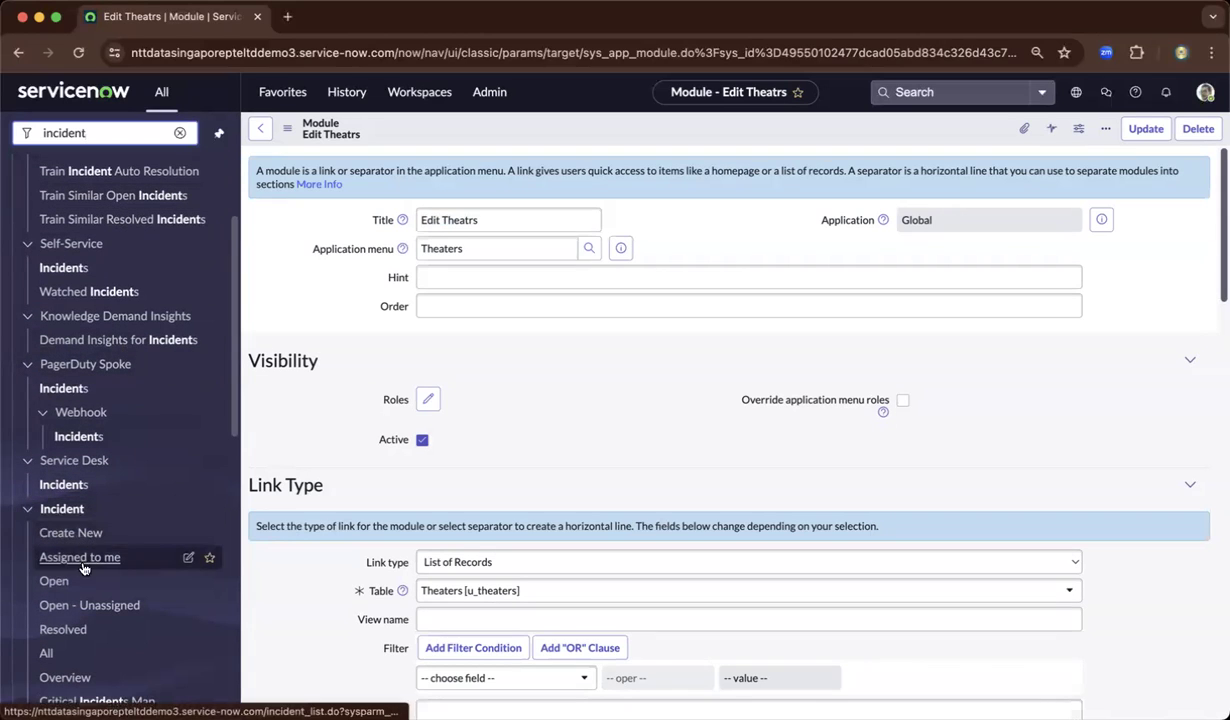
{"action": "scroll", "coordinate": [78, 630], "scroll_direction": "down", "scroll_amount": 1}
{"action": "scroll", "coordinate": [78, 625], "scroll_direction": "down", "scroll_amount": 3}
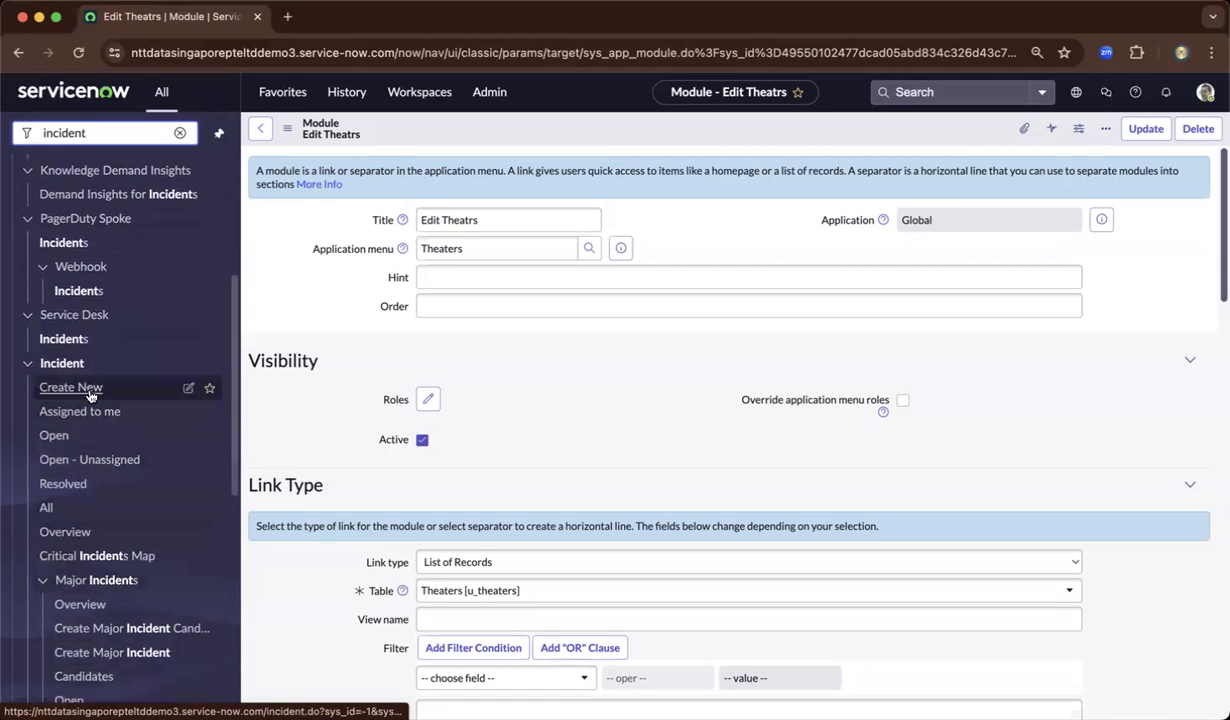
{"action": "left_click", "coordinate": [187, 390]}
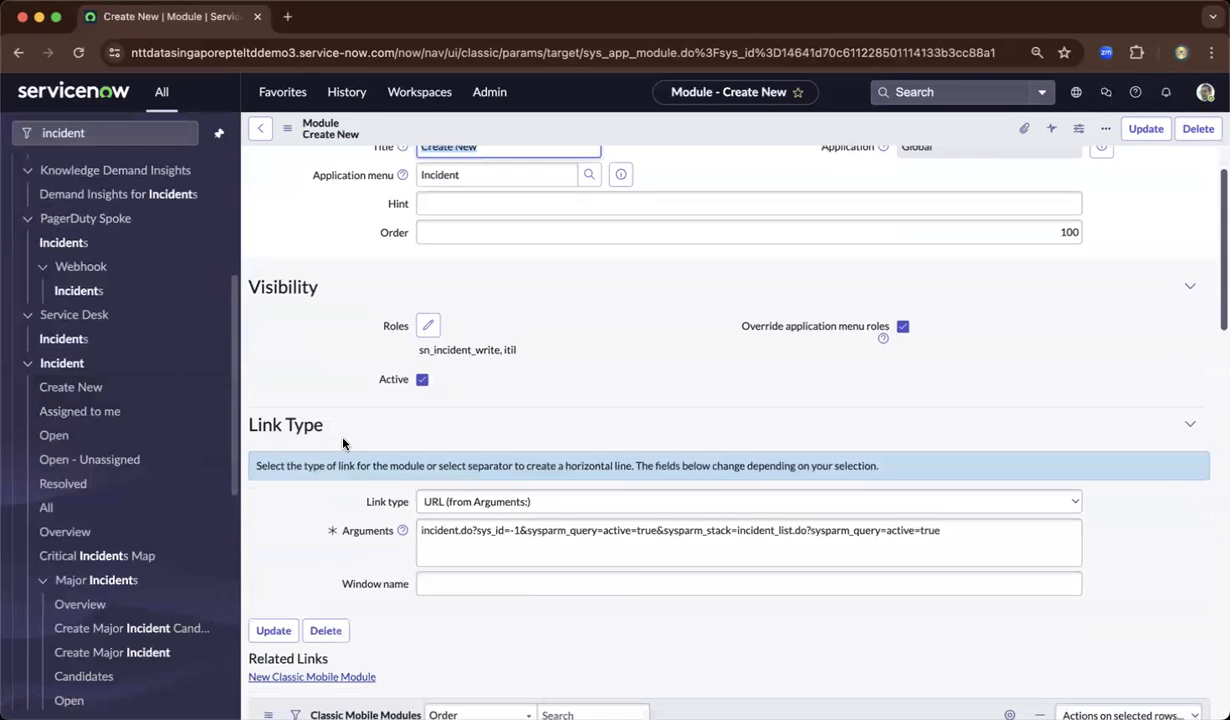
{"action": "scroll", "coordinate": [343, 443], "scroll_direction": "up", "scroll_amount": 1}
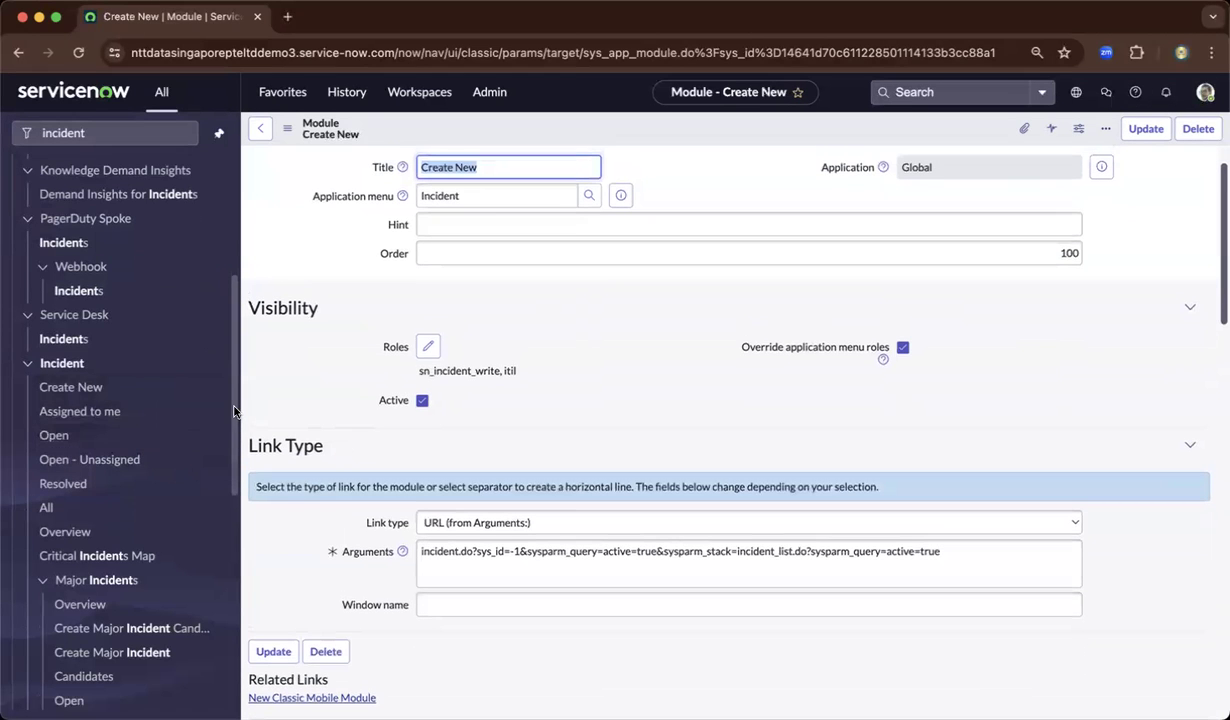
{"action": "left_click_drag", "start_coordinate": [234, 408], "coordinate": [240, 383]}
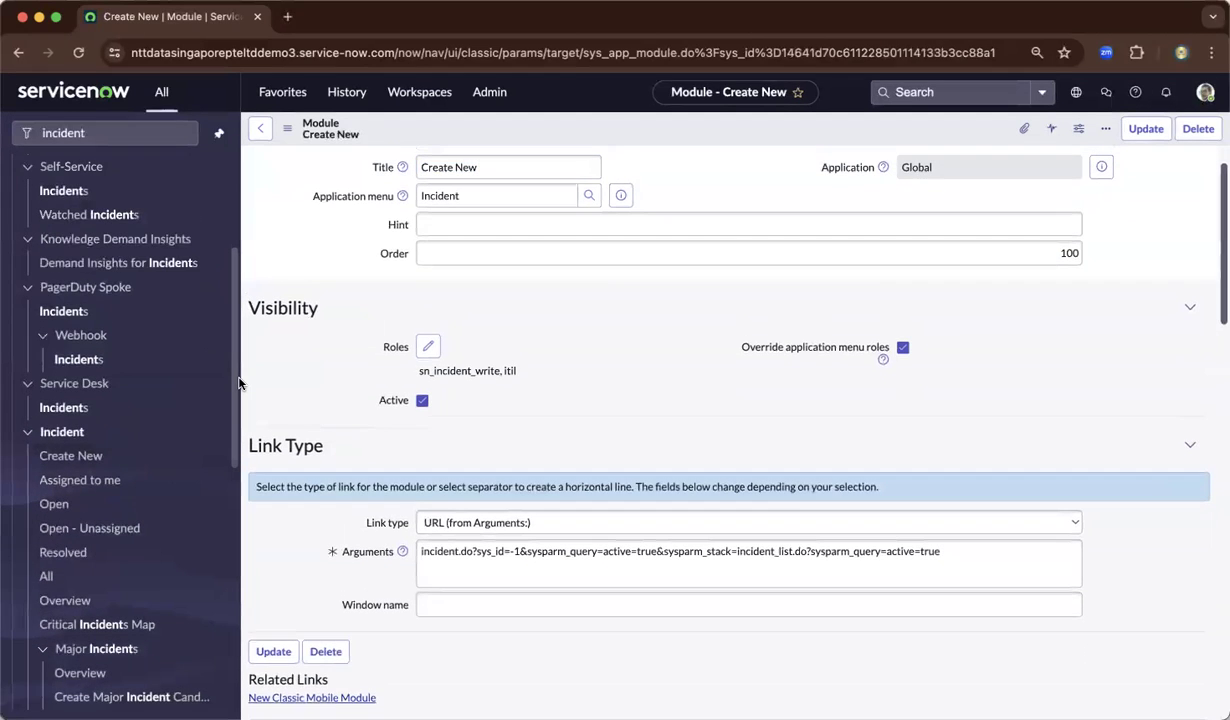